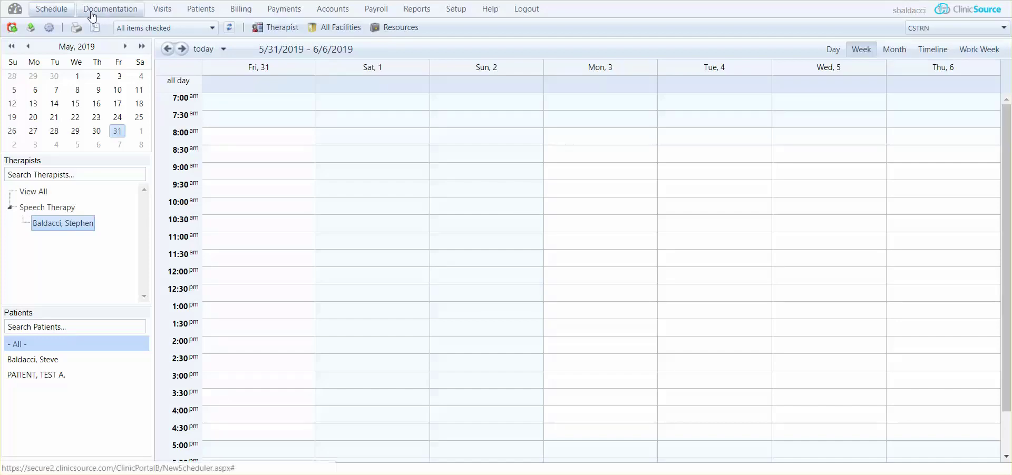
# Create a new care plan from the selected patient's 5/31/2019 speech therapy evaluation in Documentation.
pyautogui.click(110, 9)
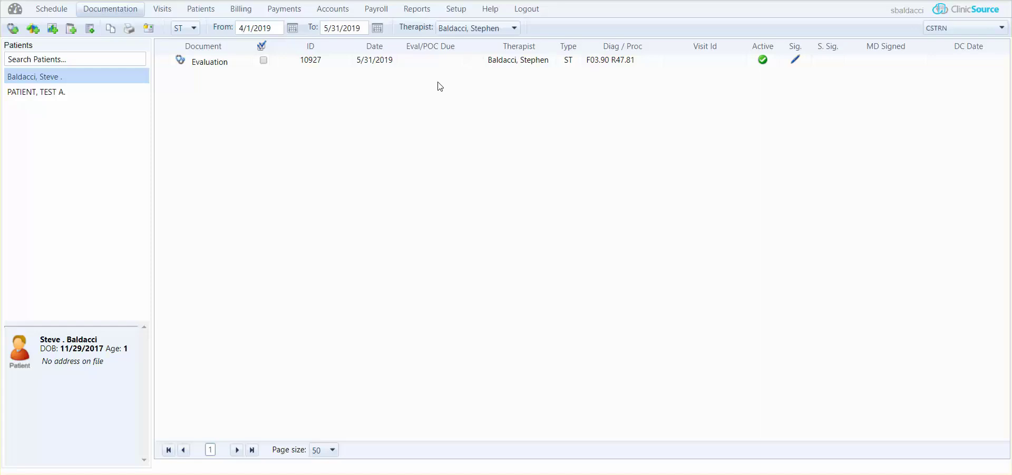
pyautogui.click(264, 61)
pyautogui.click(32, 29)
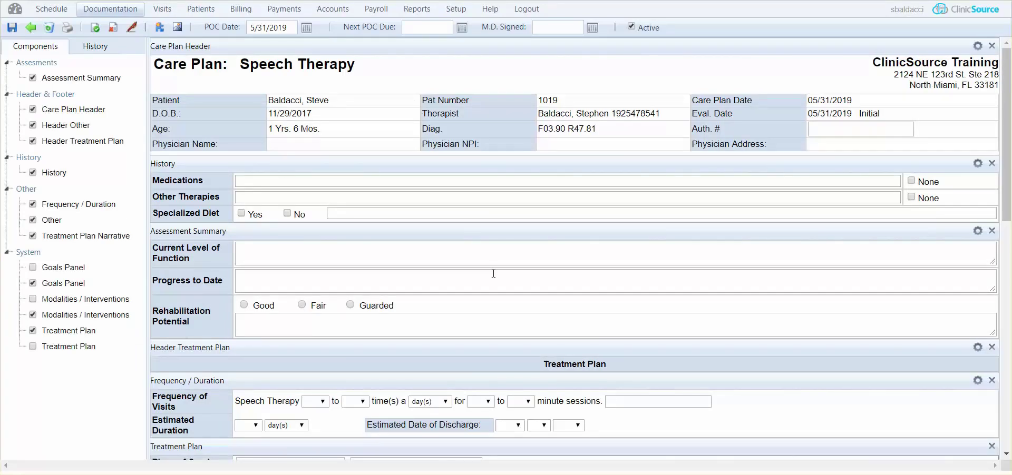
# Mark therapy as Individual with Breathing attack reduction strategies, Lower Abdominal Breathing Retraining and Modification of tracheoesophageal speaking valve as interventions.
pyautogui.scroll(-8, 493, 273)
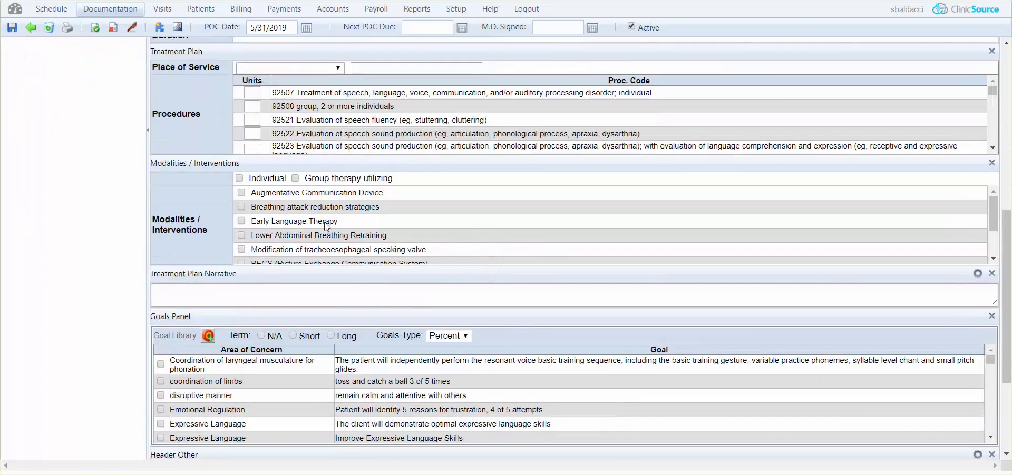
pyautogui.click(238, 179)
pyautogui.click(241, 207)
pyautogui.click(241, 235)
pyautogui.click(242, 250)
# Add the coordination of limbs and disruptive manner goals to the care plan as short-term goals of type Percent.
pyautogui.scroll(-2, 348, 217)
pyautogui.scroll(-3, 239, 305)
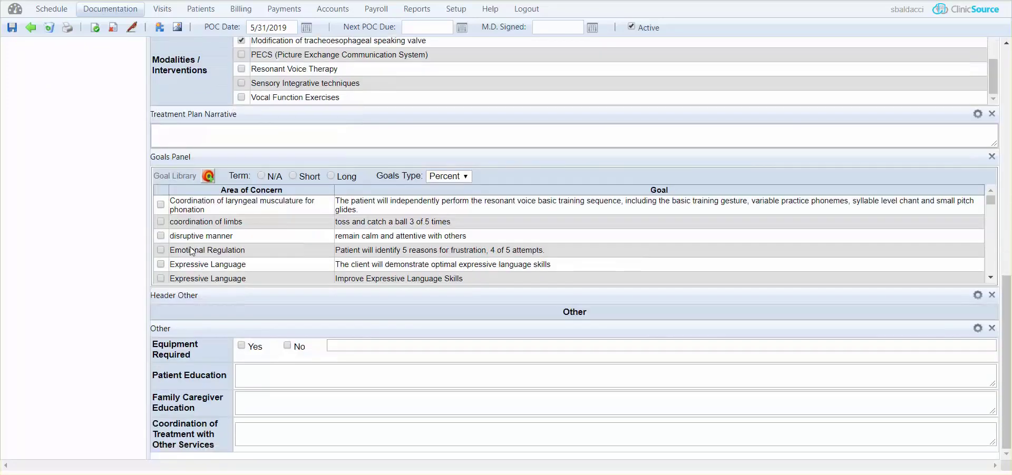
pyautogui.click(161, 222)
pyautogui.click(161, 236)
pyautogui.click(293, 176)
pyautogui.click(445, 177)
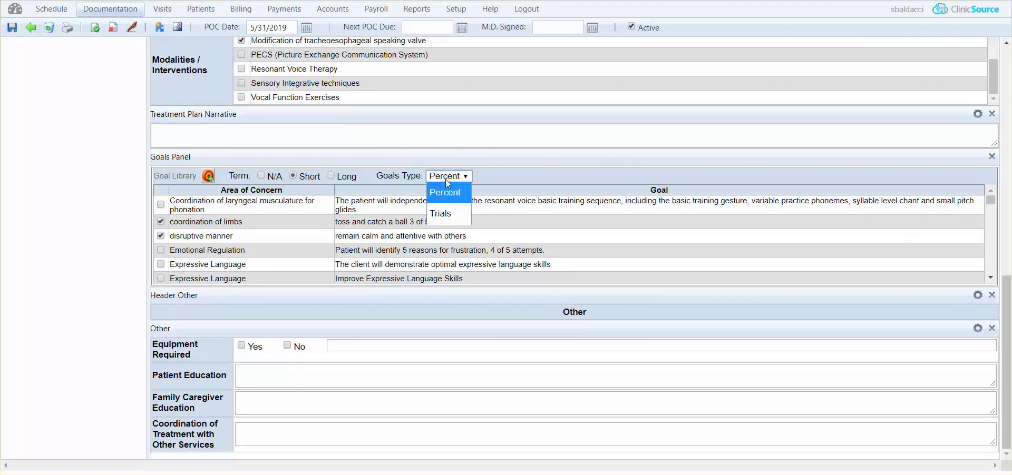
pyautogui.click(448, 191)
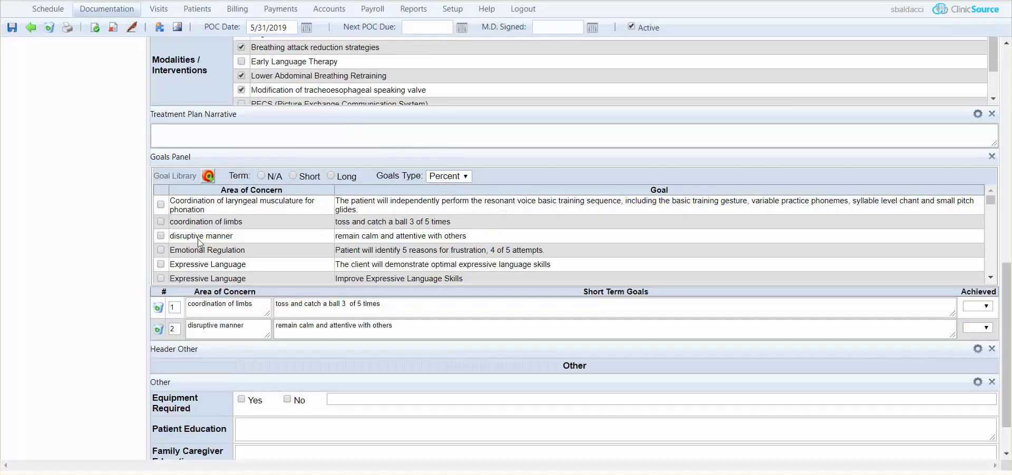
# Add the disruptive manner goal as a long-term goal and save the care plan.
pyautogui.click(161, 236)
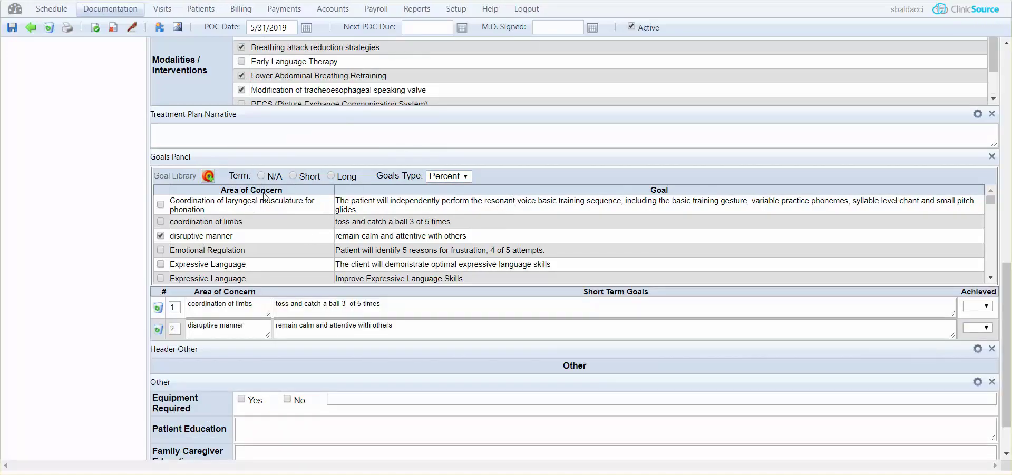
pyautogui.click(331, 175)
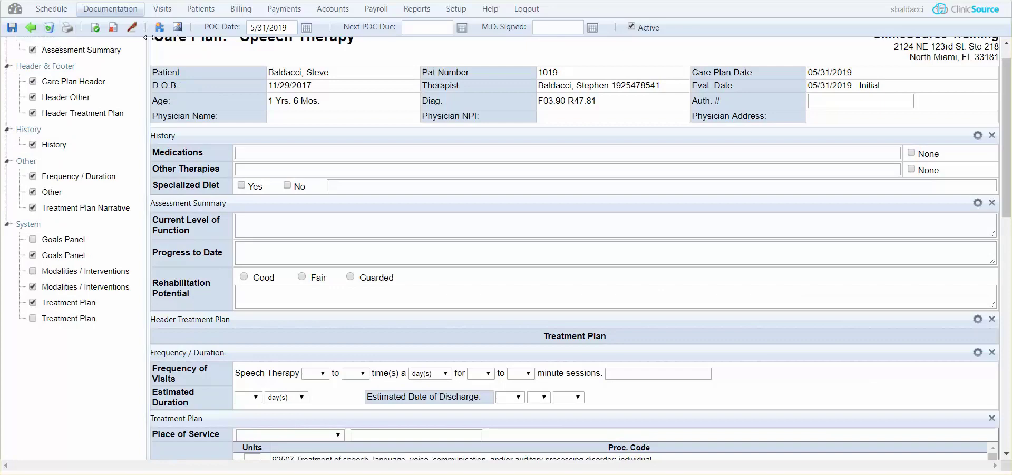
pyautogui.click(13, 28)
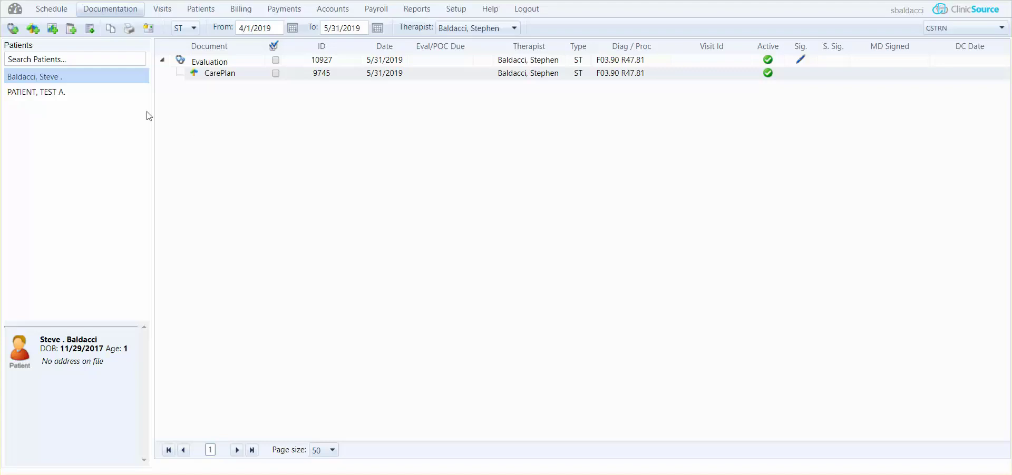
# Show the test patient's documents with the date range starting from 3/1/2019.
pyautogui.click(52, 93)
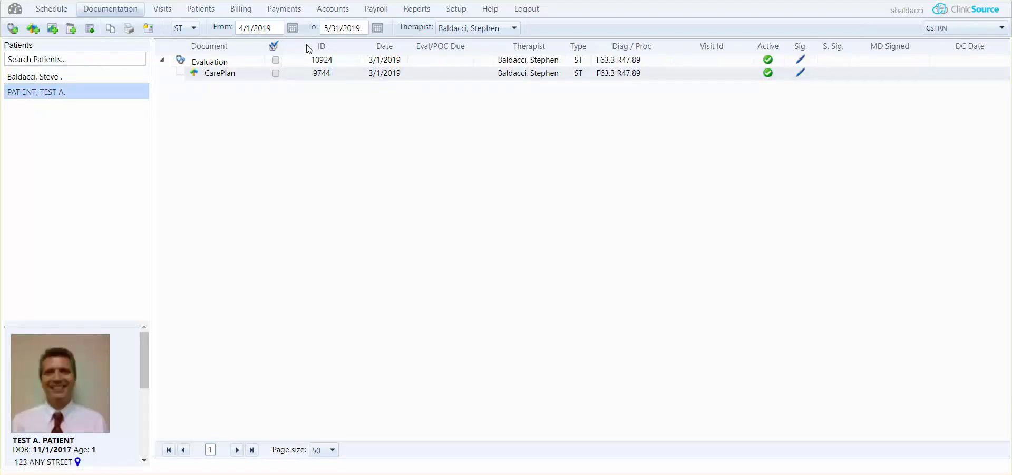
pyautogui.click(292, 28)
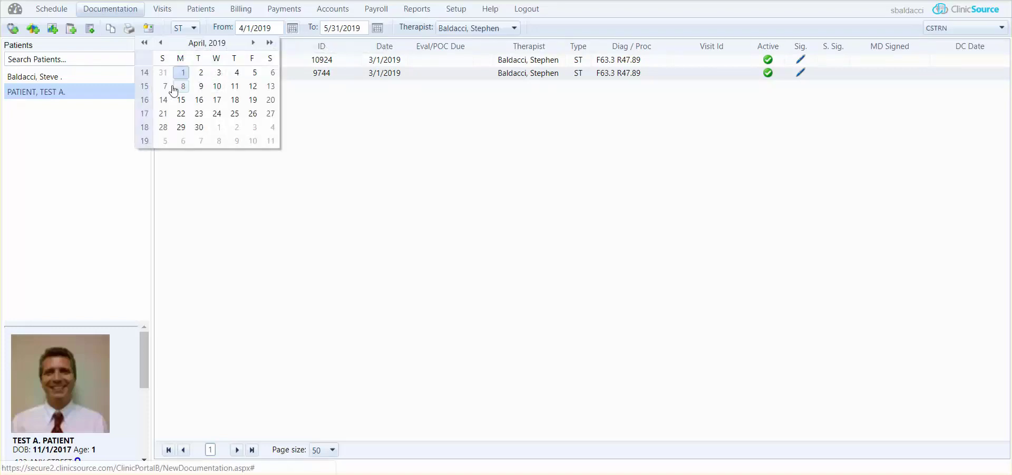
pyautogui.click(162, 43)
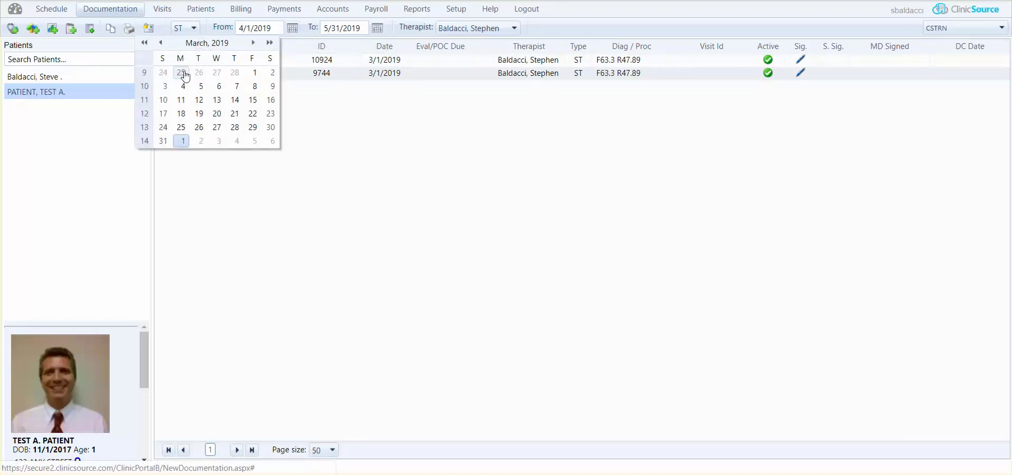
pyautogui.click(254, 72)
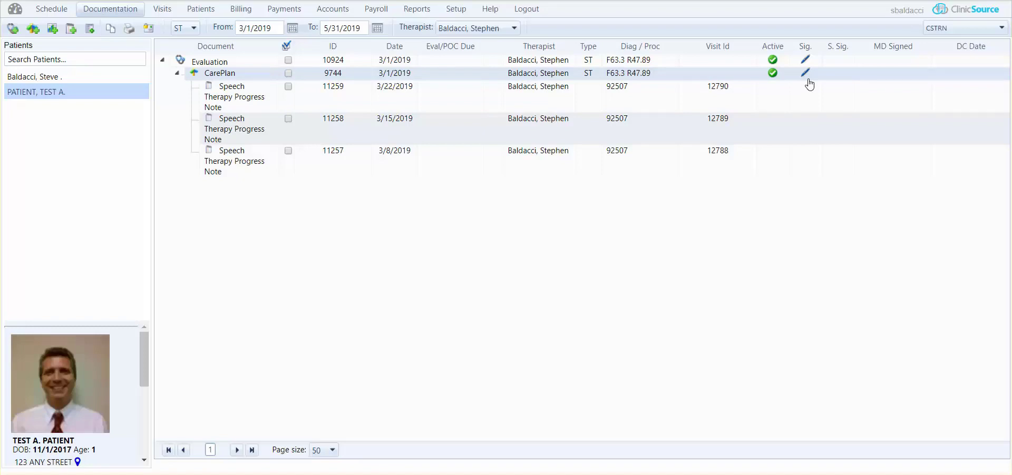
# Copy the test patient's 3/1/2019 care plan and open the copy for editing.
pyautogui.click(288, 73)
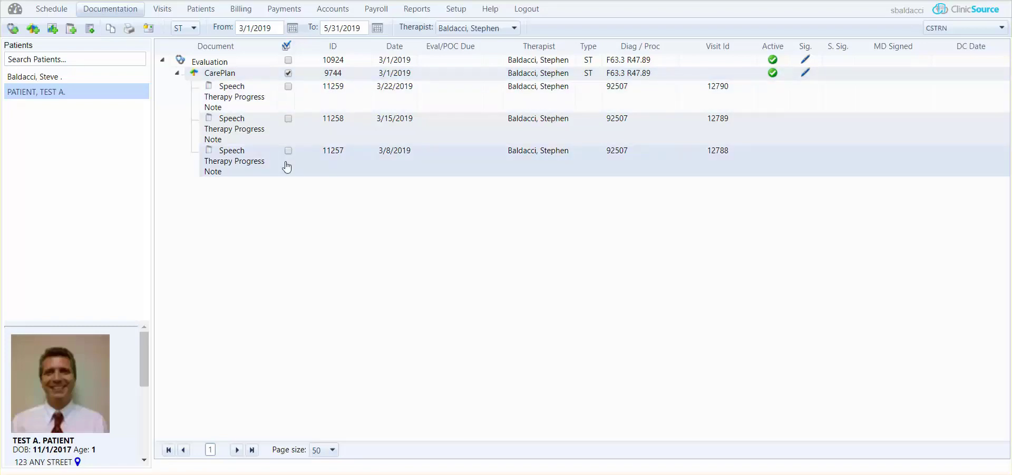
pyautogui.click(111, 33)
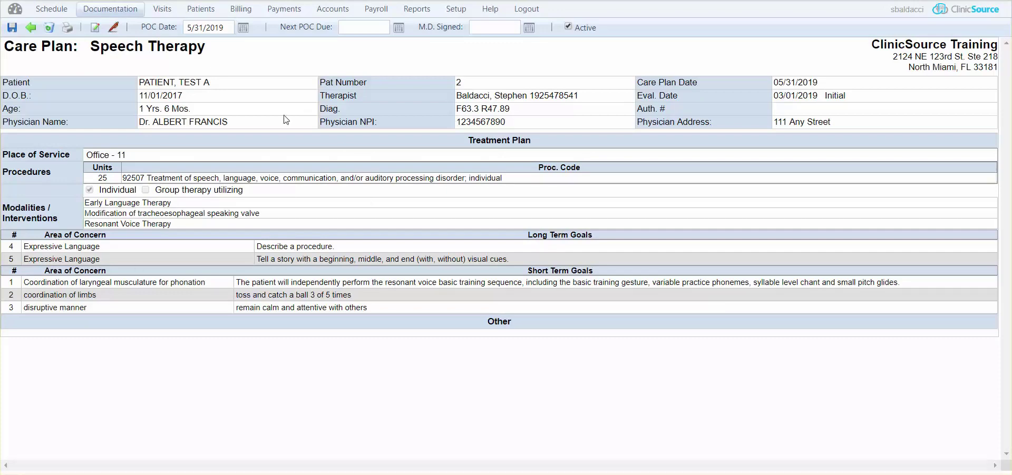
pyautogui.click(96, 28)
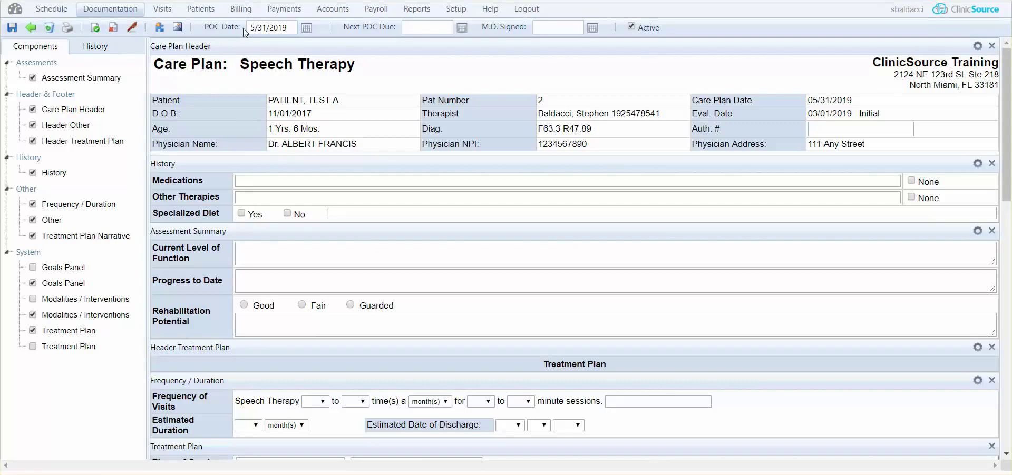
# Delete the "Tell a story with a beginning, middle, and end" long-term goal and the disruptive manner short-term goal from the copied care plan.
pyautogui.scroll(-6, 326, 111)
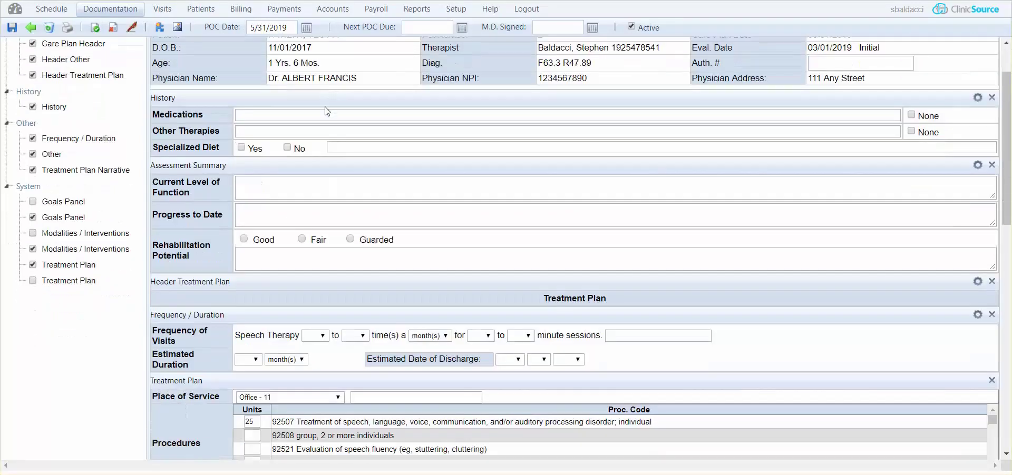
pyautogui.scroll(-4, 327, 110)
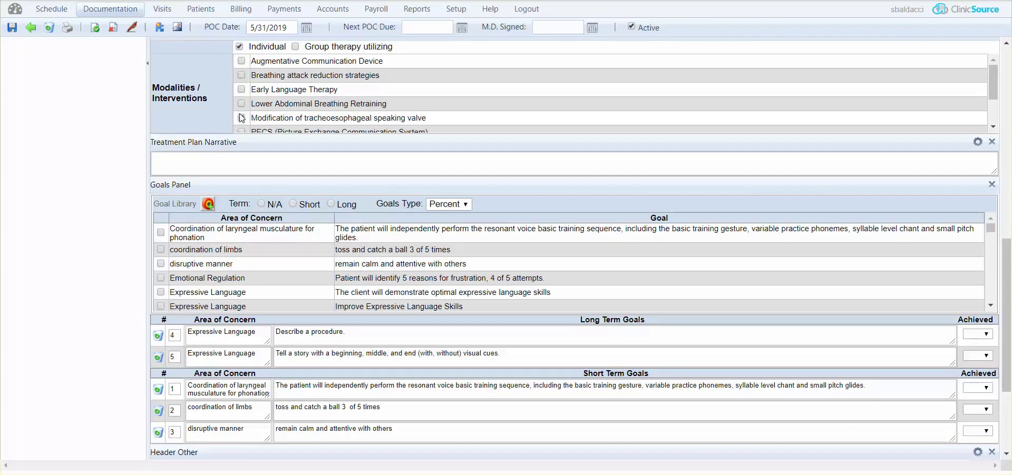
pyautogui.scroll(-3, 240, 136)
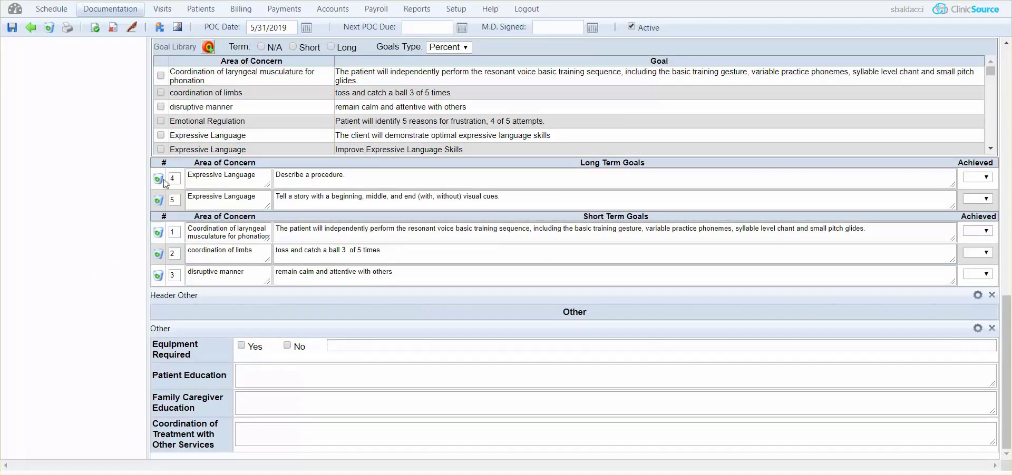
pyautogui.click(158, 200)
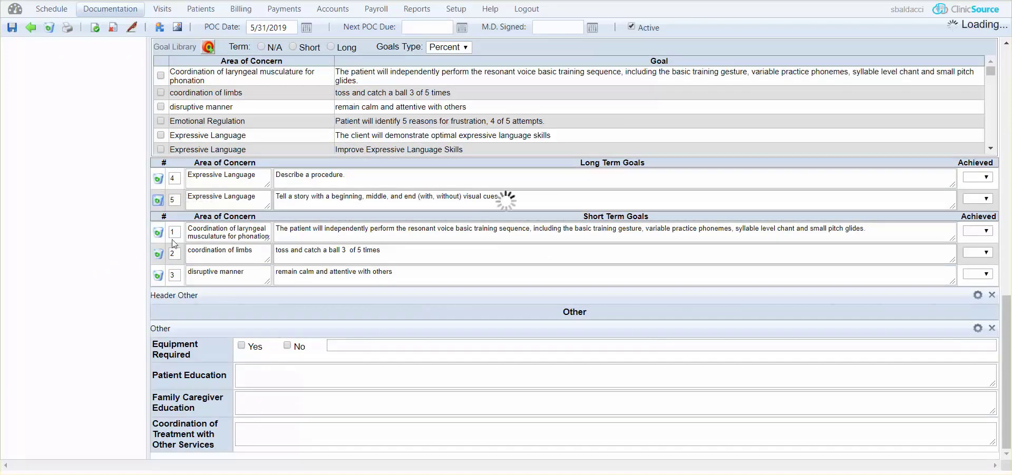
pyautogui.click(158, 277)
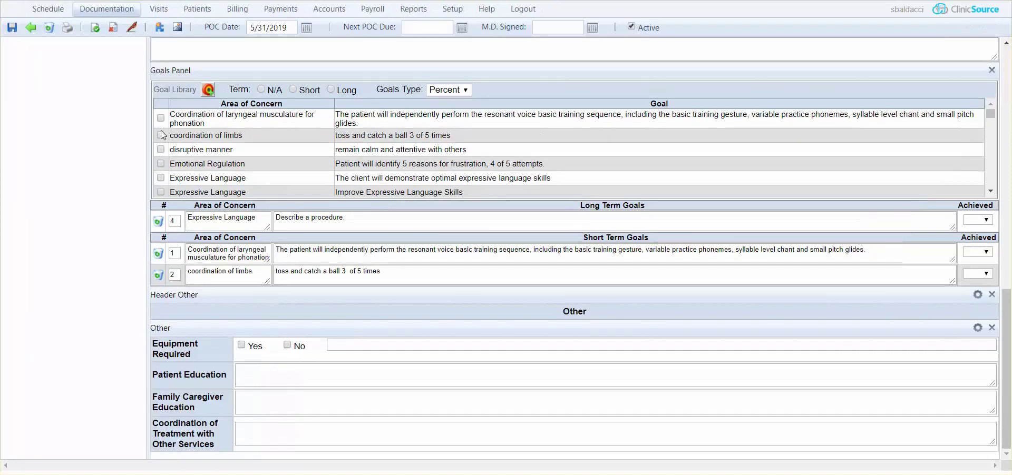
# Add the disruptive manner and Emotional Regulation goals as short-term goals and save the care plan.
pyautogui.click(160, 149)
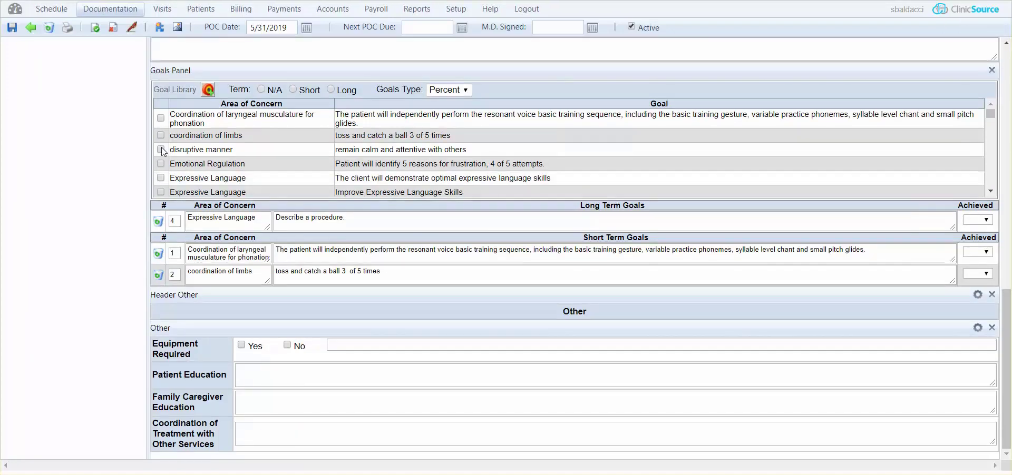
pyautogui.click(161, 163)
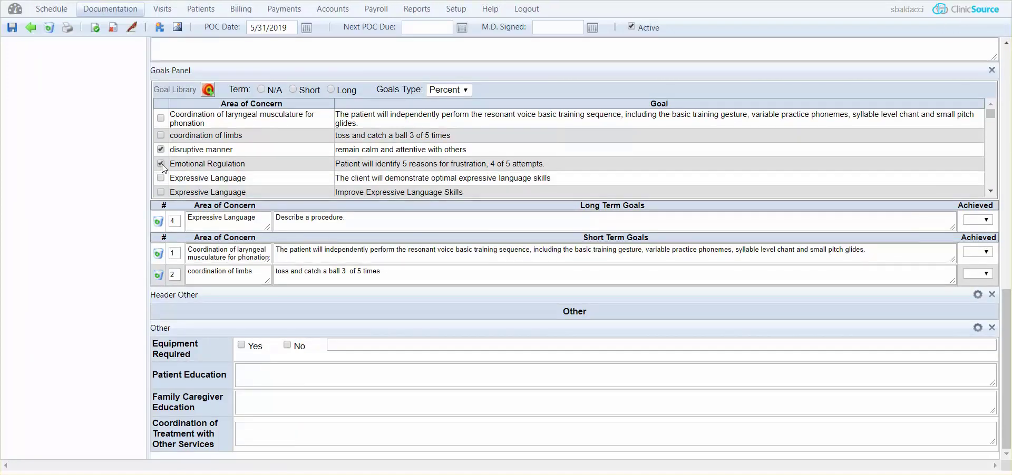
pyautogui.click(291, 90)
pyautogui.click(209, 90)
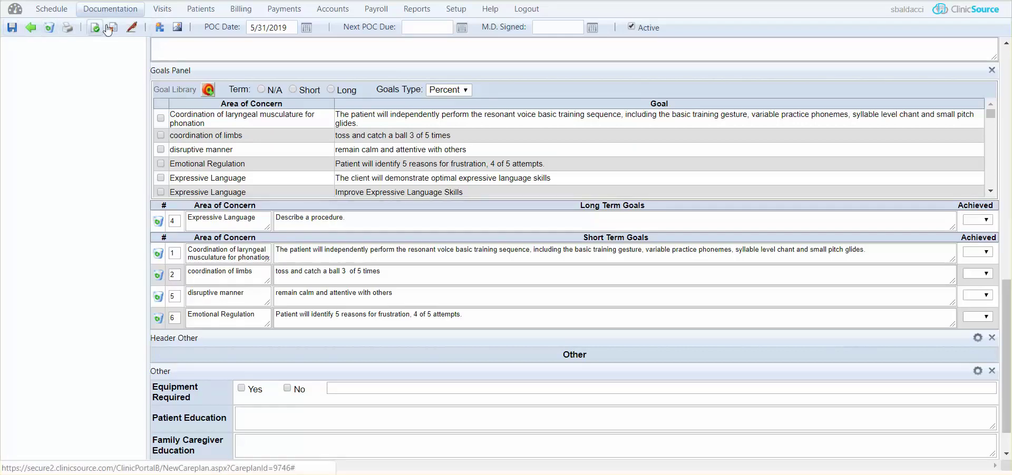
pyautogui.click(11, 29)
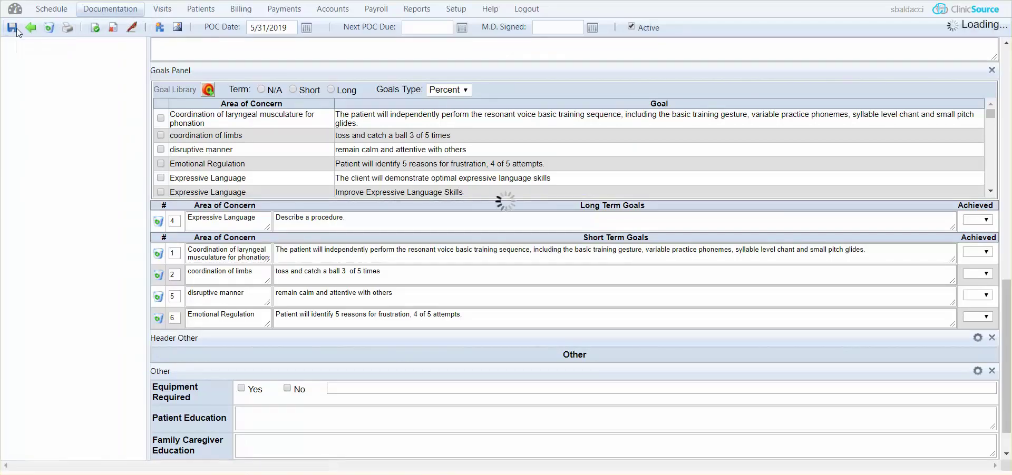